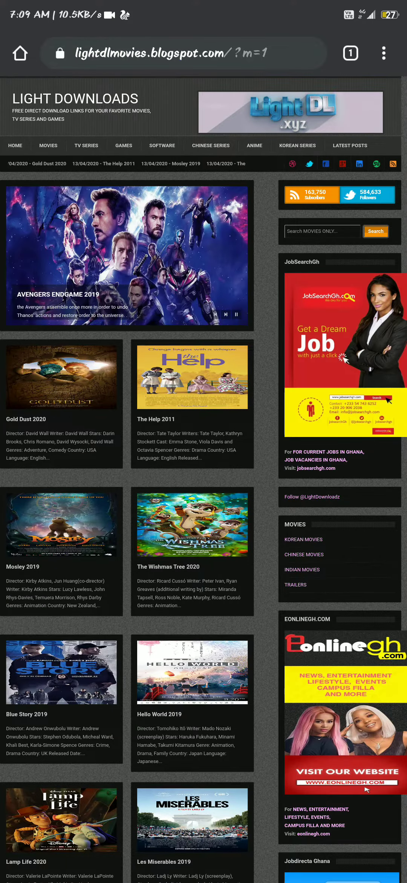
scroll(203, 483, down, 2)
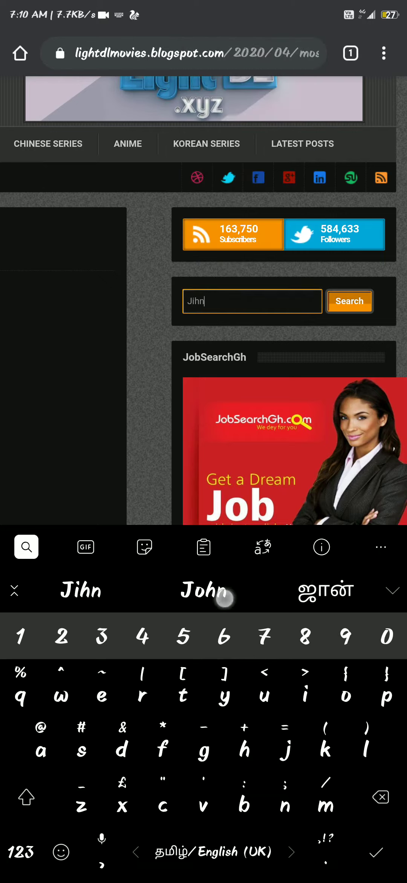
Step: Search Light Downloads for 'John wick' to list the five John Wick posts
click(204, 590)
click(349, 301)
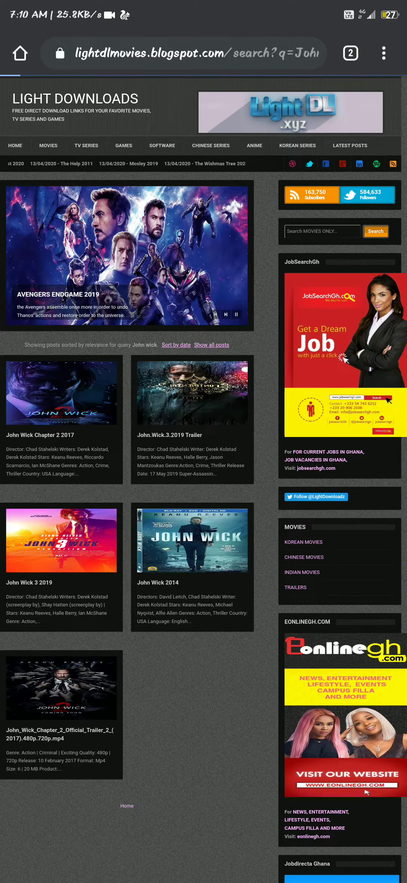
scroll(203, 483, down, 5)
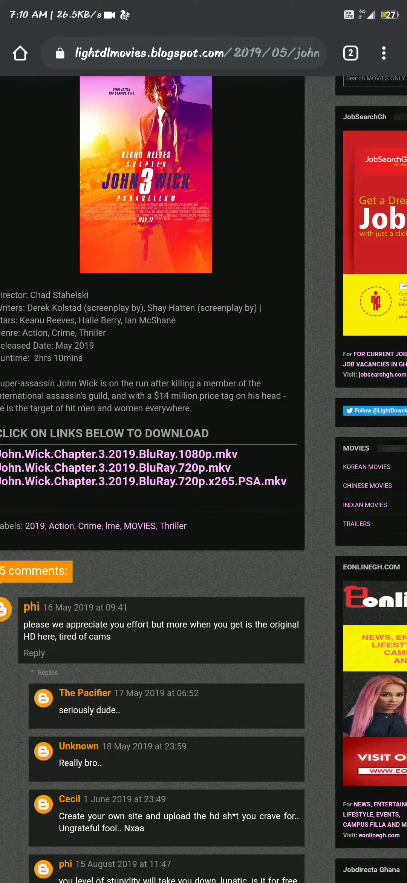
Step: Open the John Wick 3 2019 post and reveal its three BluRay download links
click(263, 481)
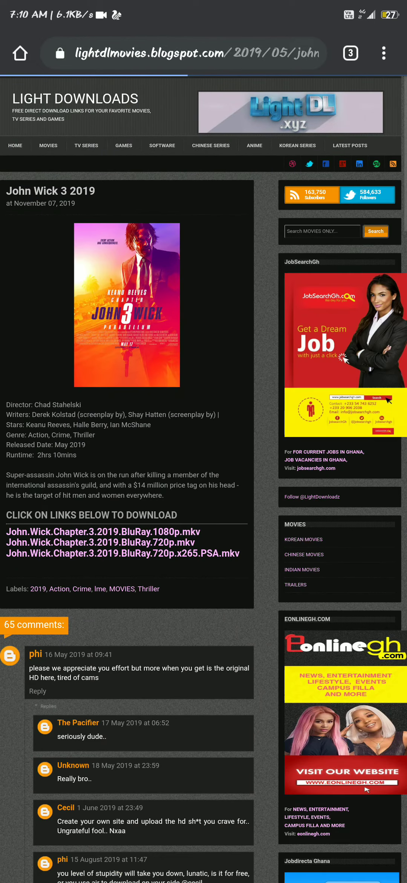
Step: Follow the John.Wick.Chapter.3.2019.BluRay.720p.x265.PSA.mkv link to get its 885.64 MB download prompt
click(221, 552)
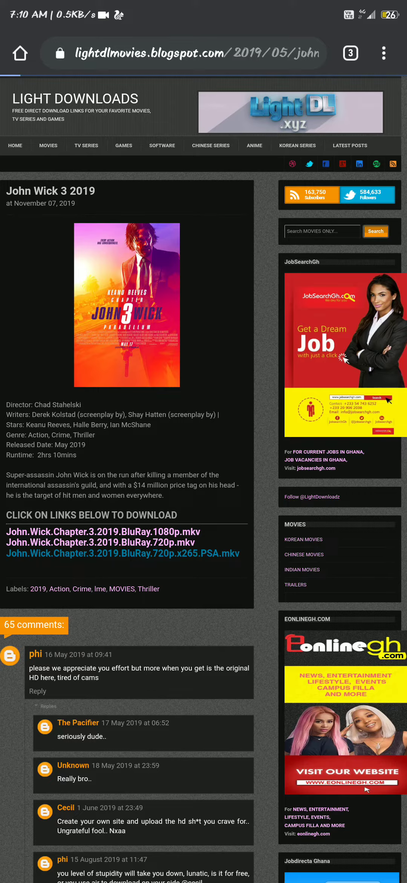
click(76, 553)
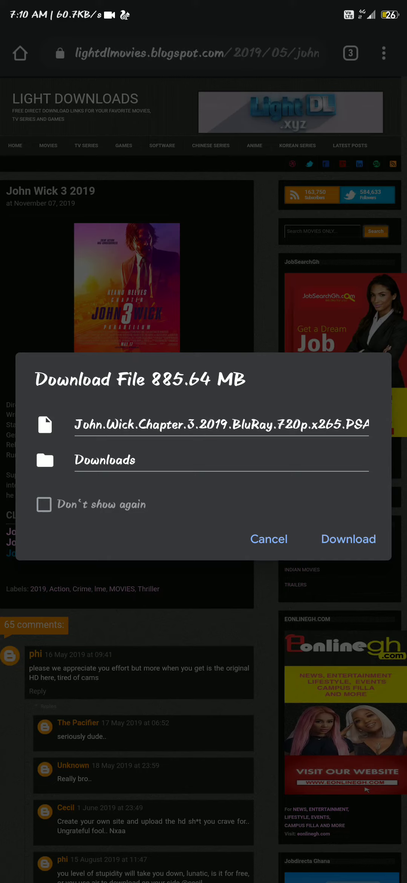
click(269, 539)
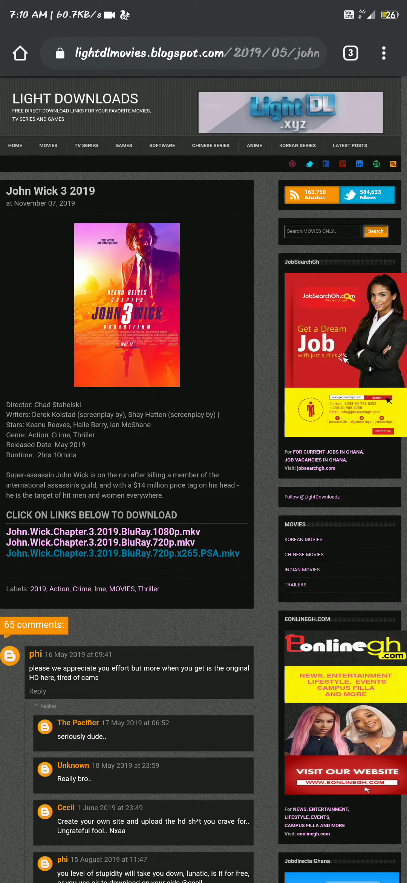